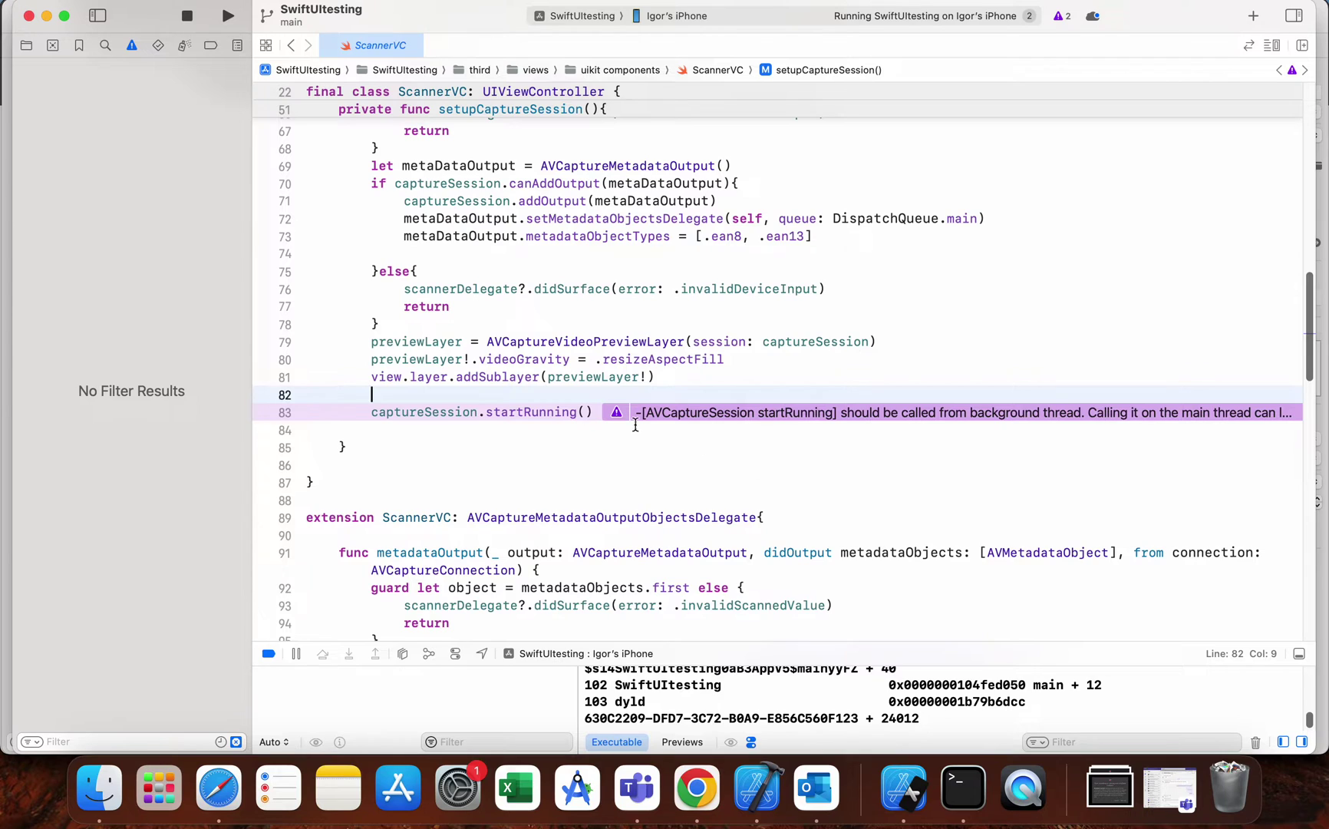
- Expand the inline warning that startRunning() should run on a background thread
{"action": "left_click", "coordinate": [617, 411]}
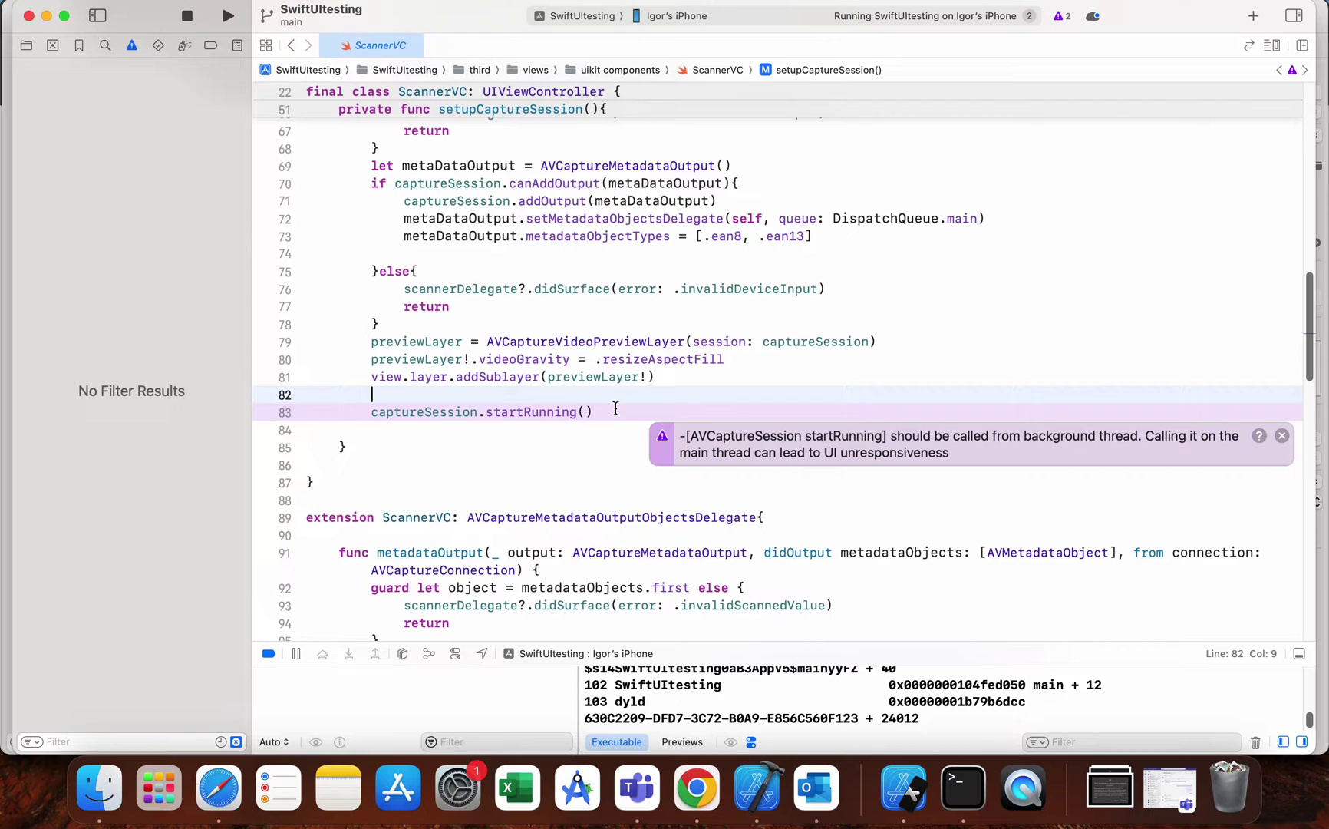
- Insert an empty DispatchQueue.global(qos: .background).async { } closure above captureSession.startRunning() using autocomplete
{"action": "key", "text": "Return"}
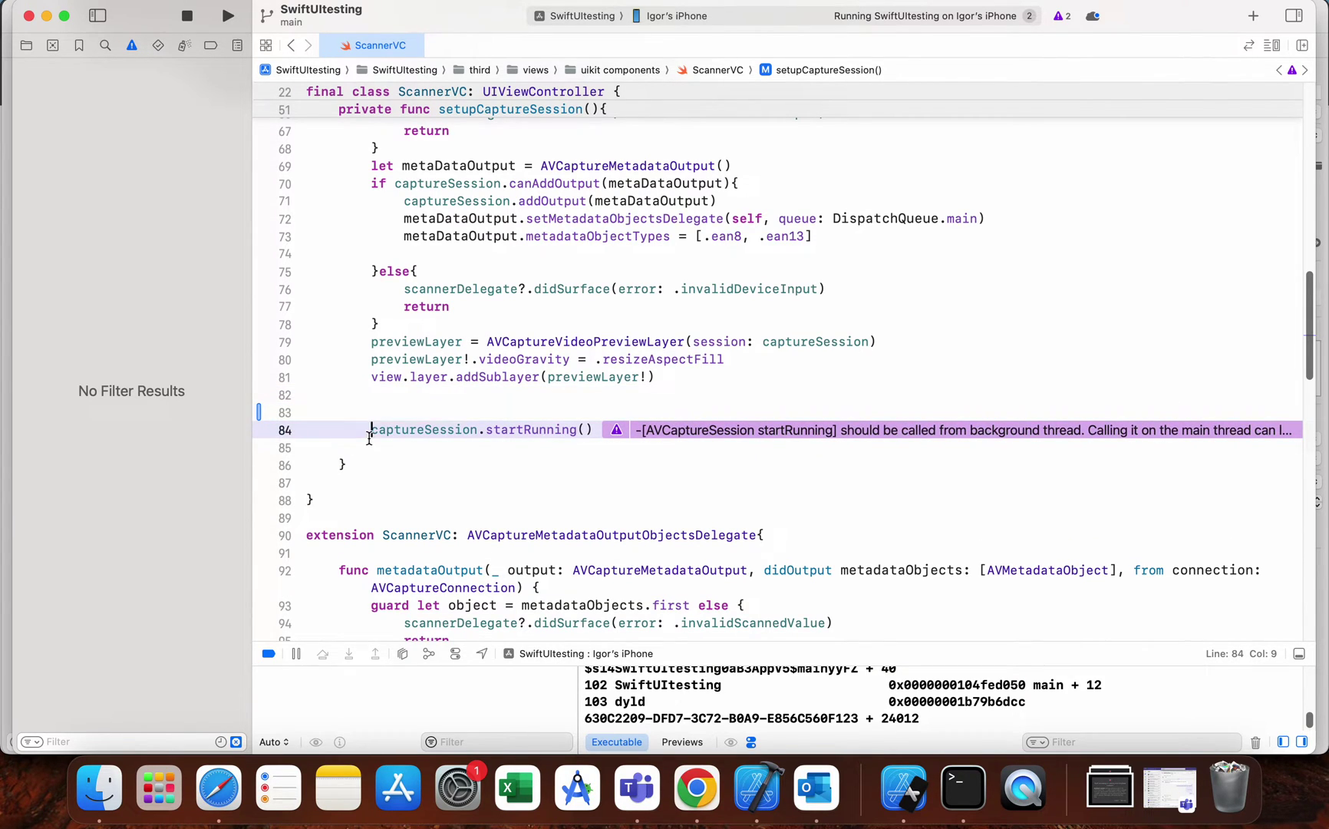
{"action": "left_click_drag", "start_coordinate": [371, 430], "coordinate": [589, 430]}
{"action": "left_click", "coordinate": [458, 412]}
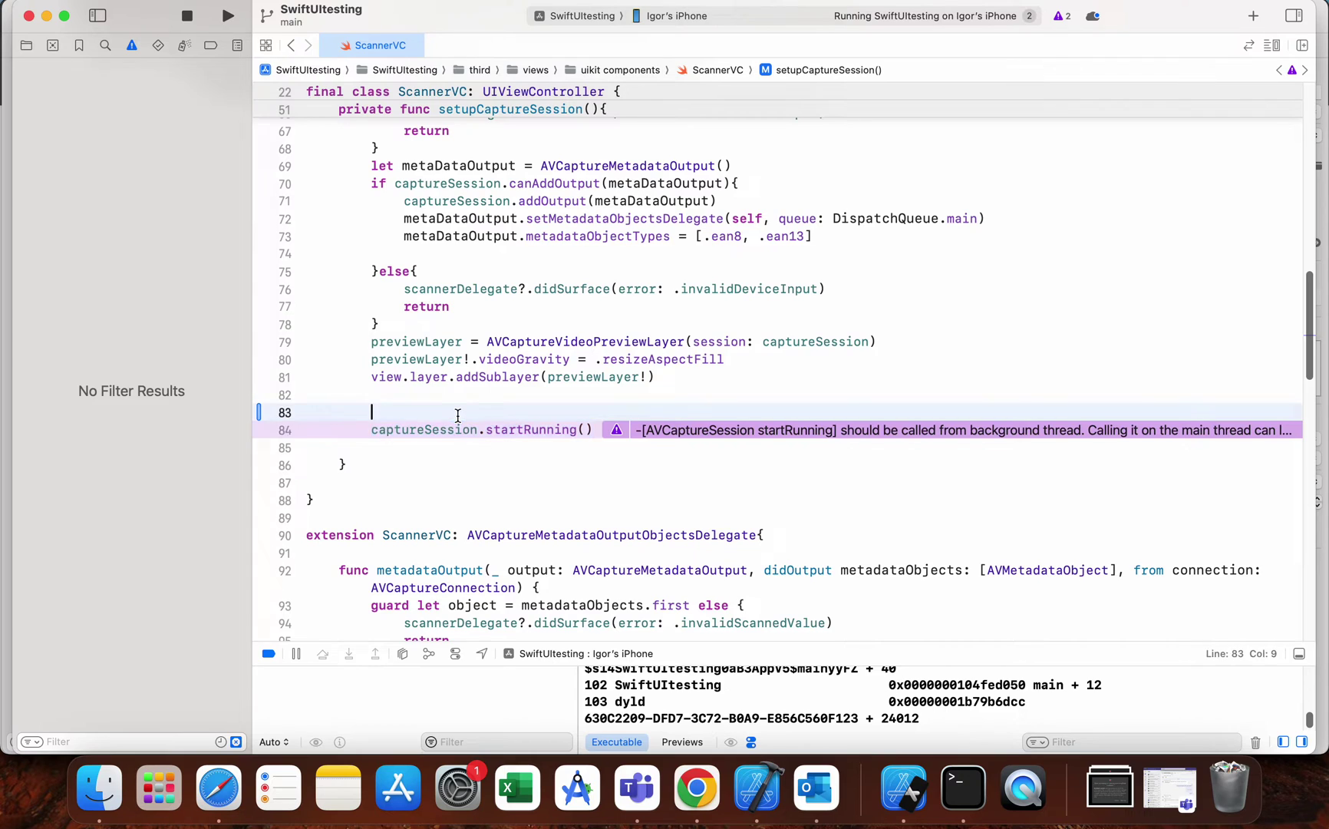
{"action": "type", "text": "Disp"}
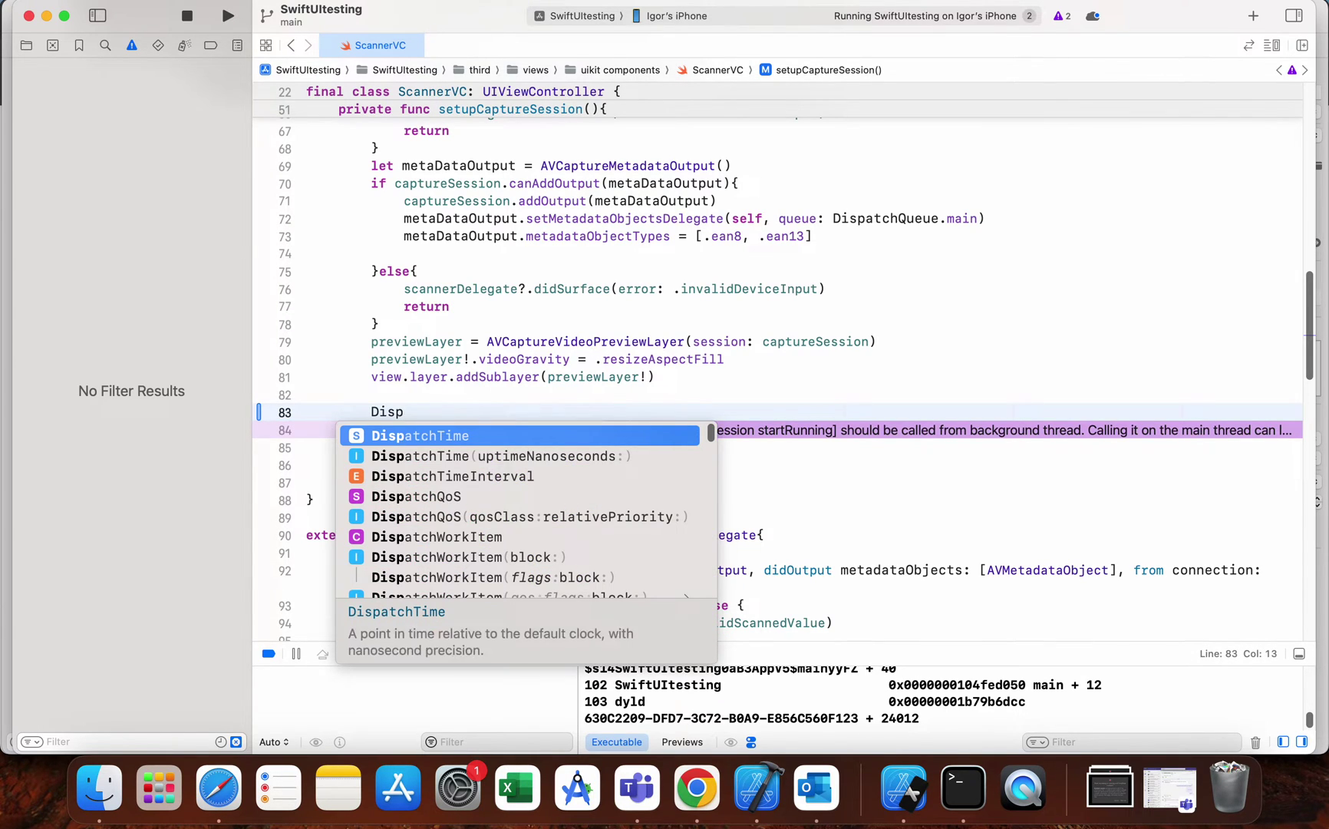
{"action": "type", "text": "act"}
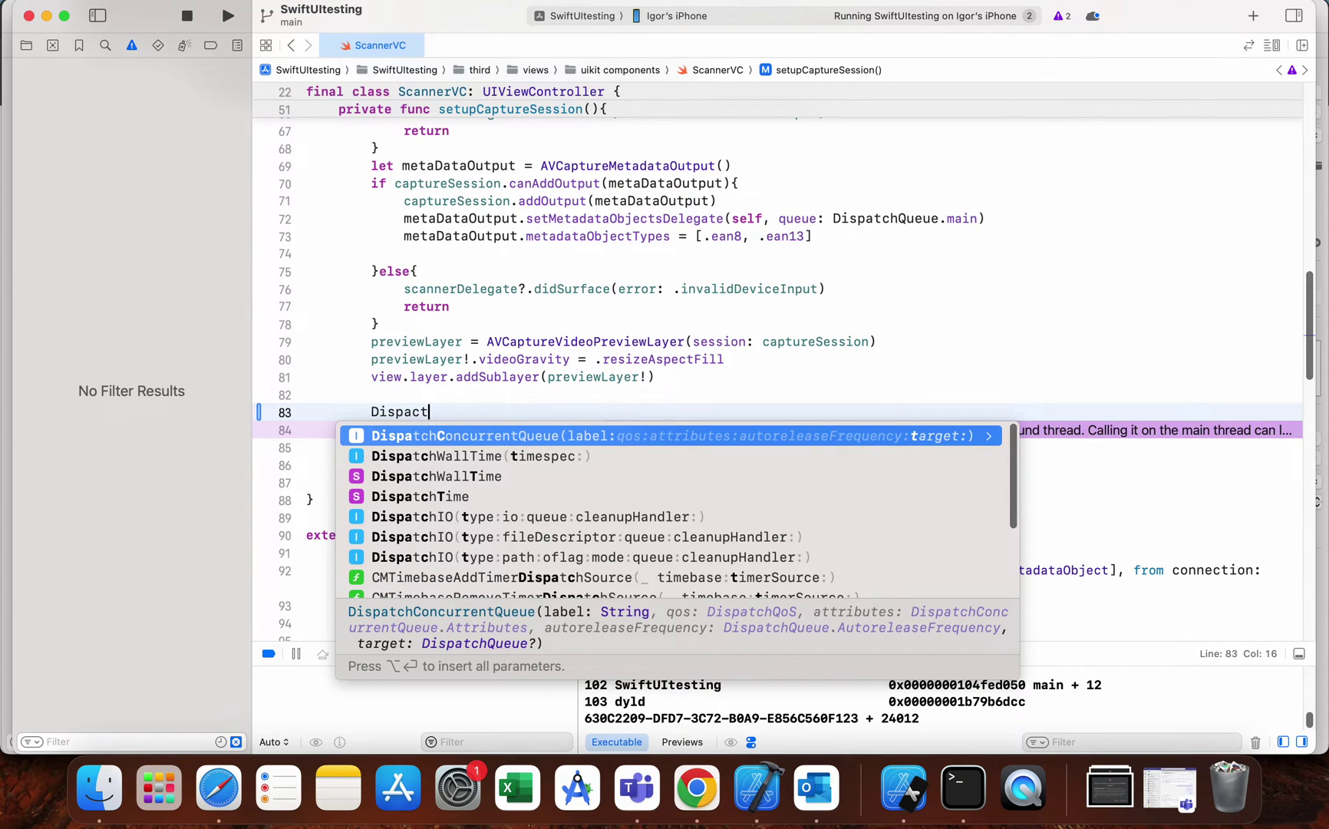
{"action": "key", "text": "BackSpace"}
{"action": "key", "text": "BackSpace"}
{"action": "type", "text": "tch"}
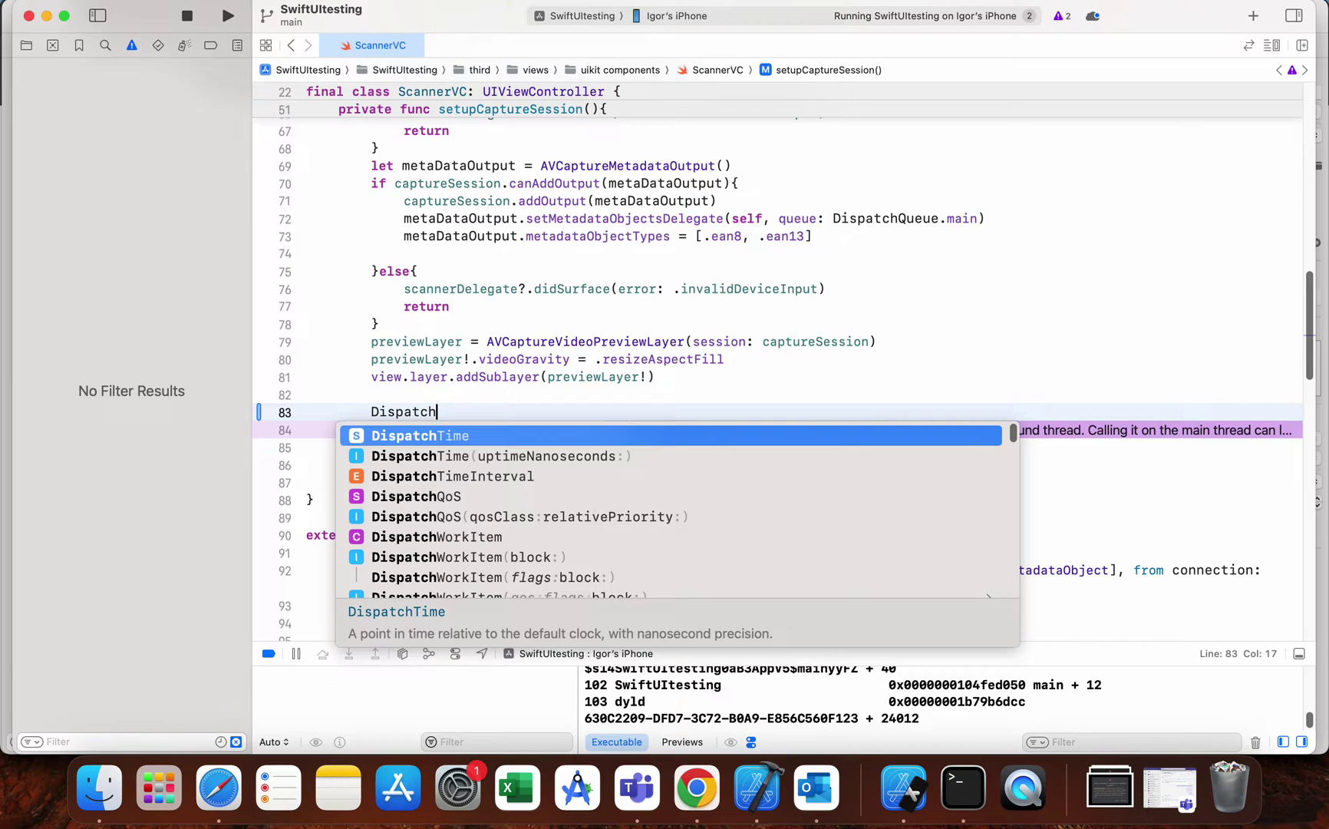
{"action": "type", "text": "Qu"}
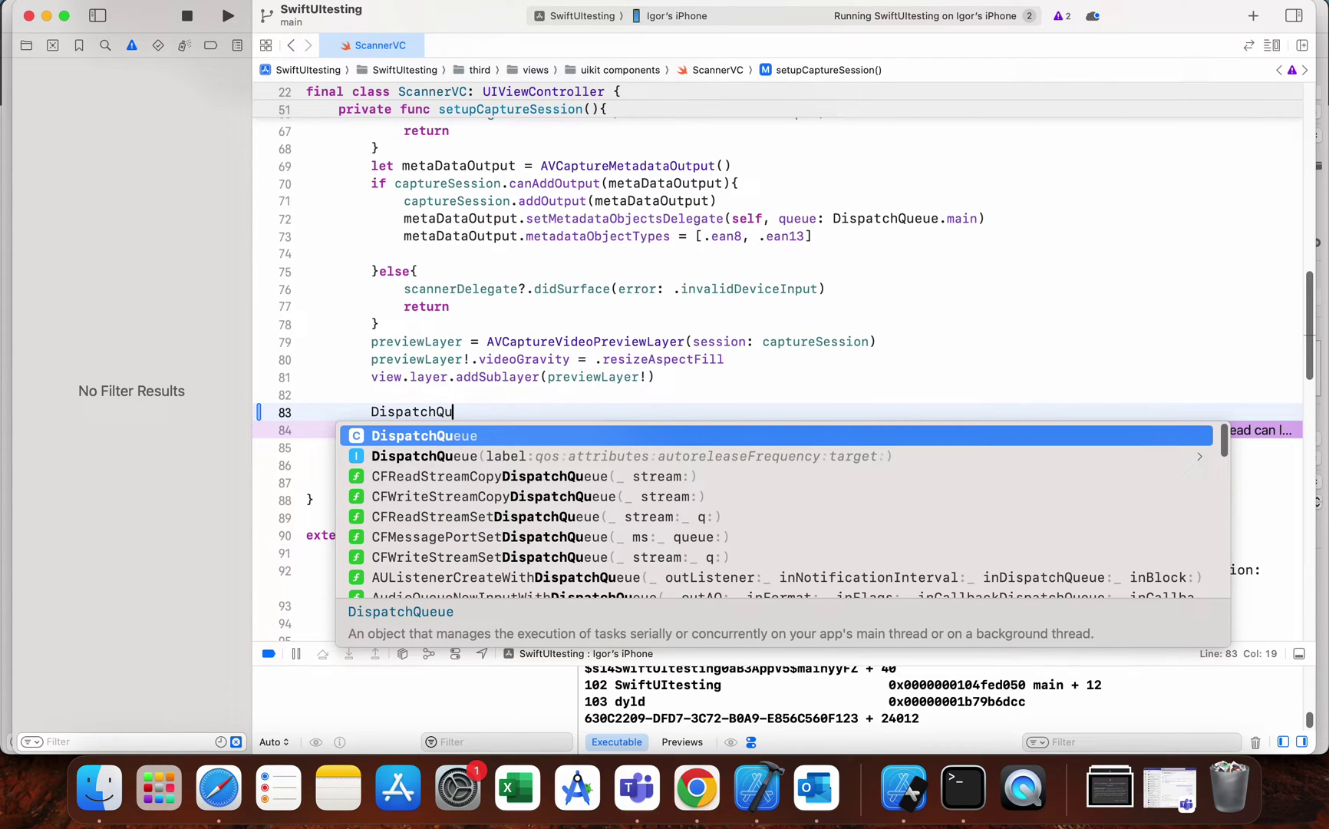
{"action": "key", "text": "Return"}
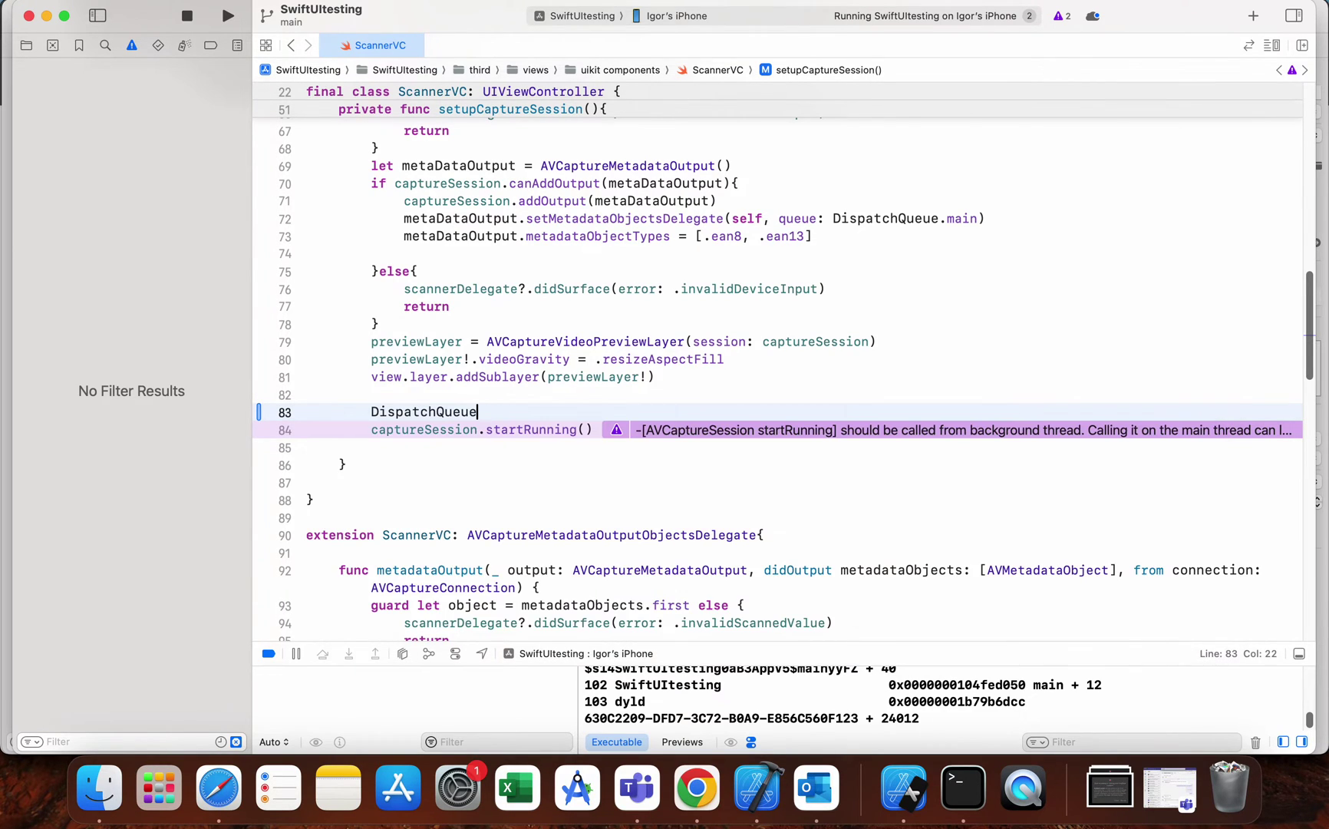
{"action": "type", "text": ".g"}
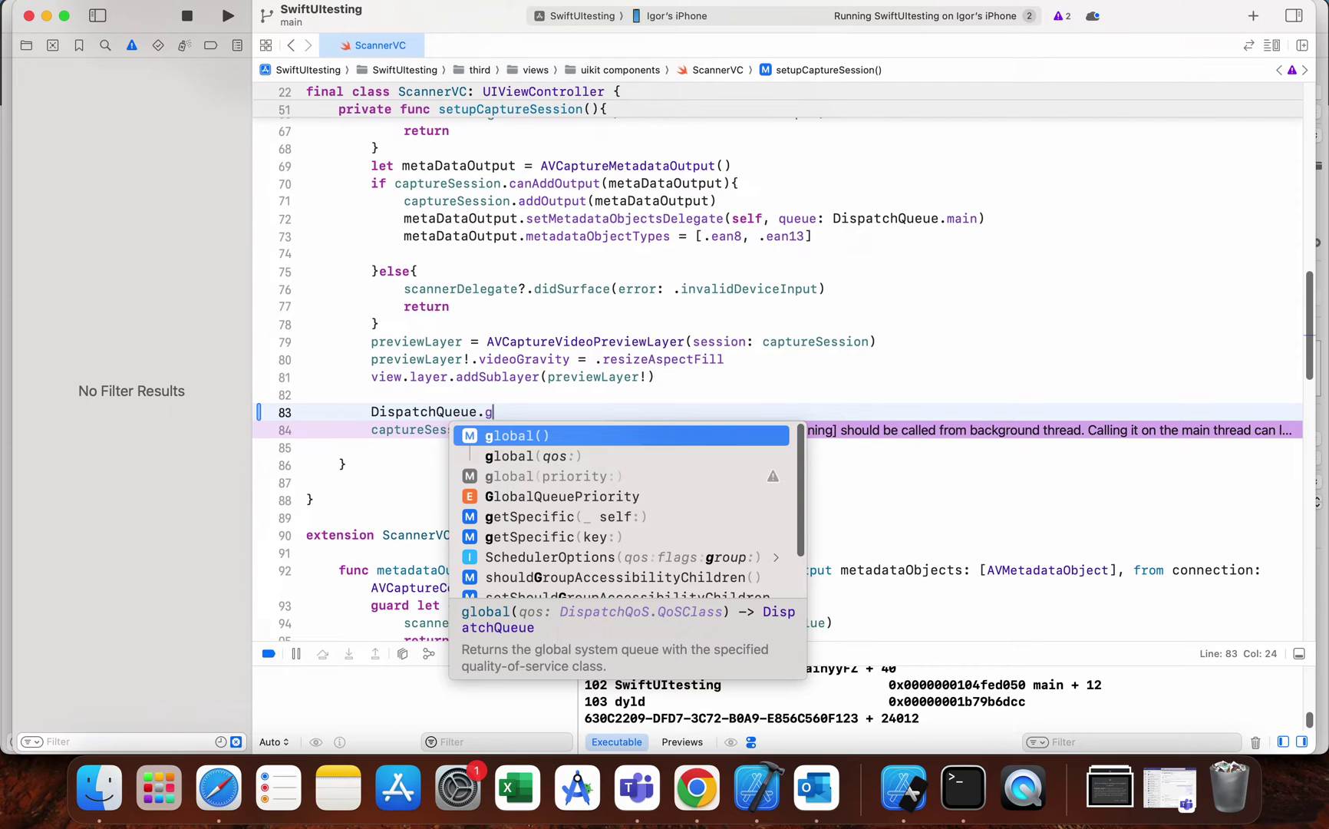
{"action": "key", "text": "Down"}
{"action": "key", "text": "Return"}
{"action": "type", "text": "."}
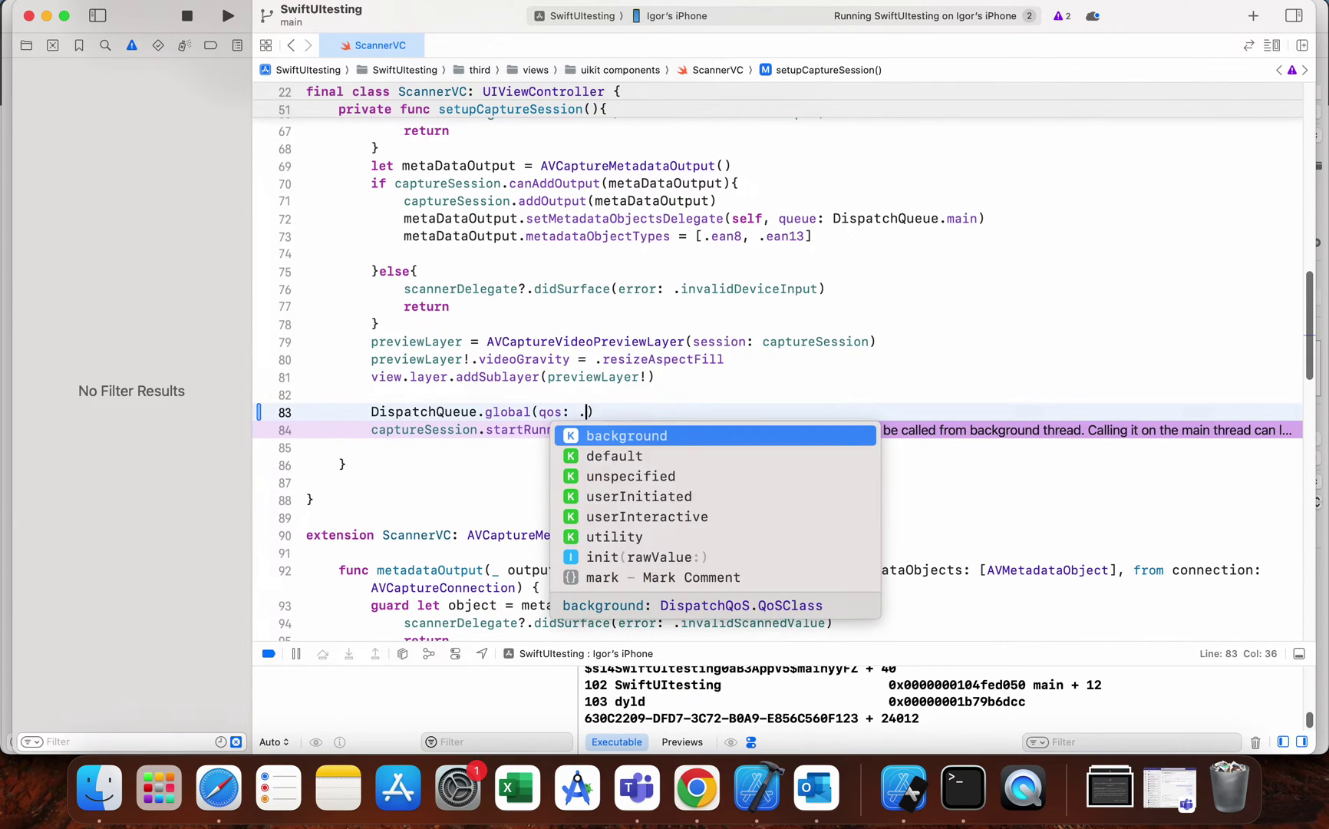
{"action": "type", "text": "ba"}
{"action": "key", "text": "Return"}
{"action": "key", "text": "Right"}
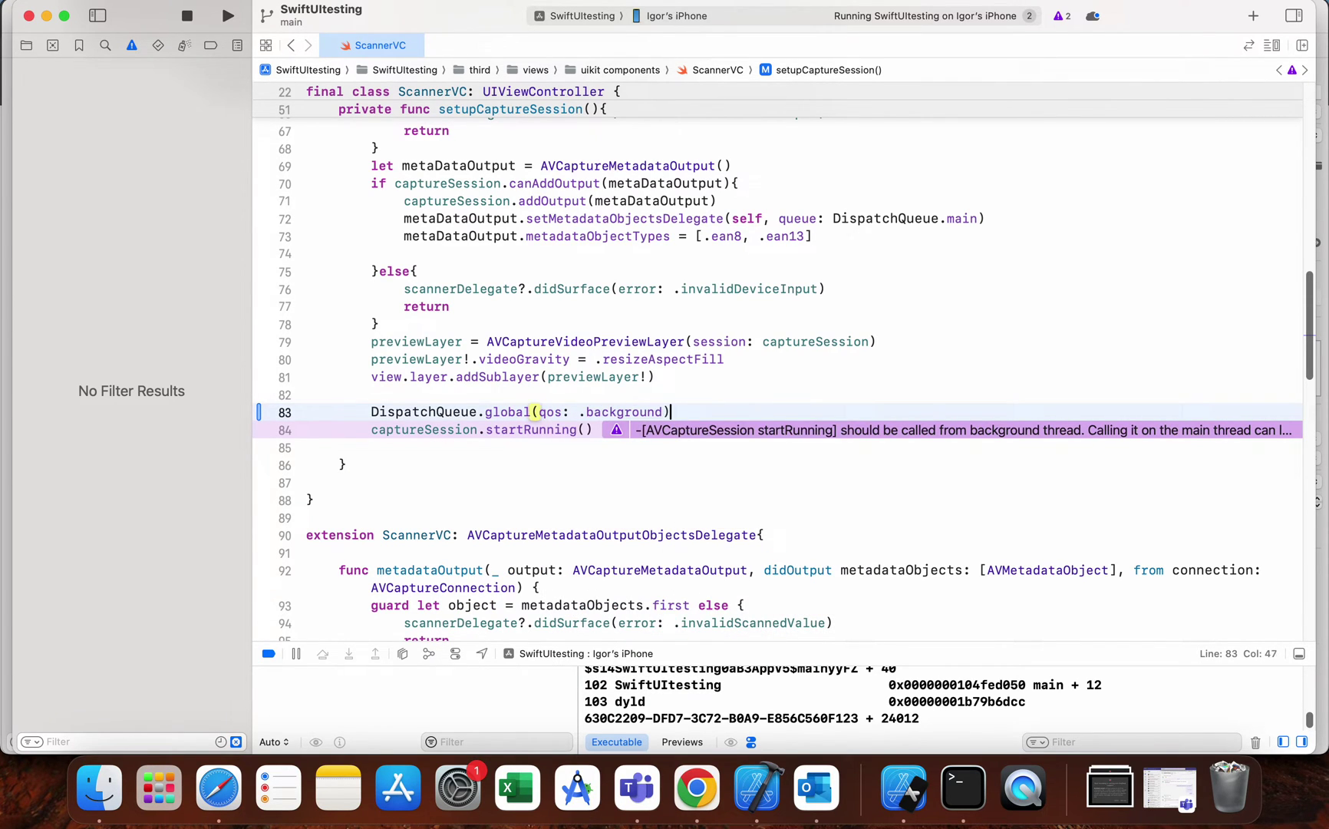
{"action": "type", "text": ".asy"}
{"action": "key", "text": "Down"}
{"action": "key", "text": "Down"}
{"action": "key", "text": "Down"}
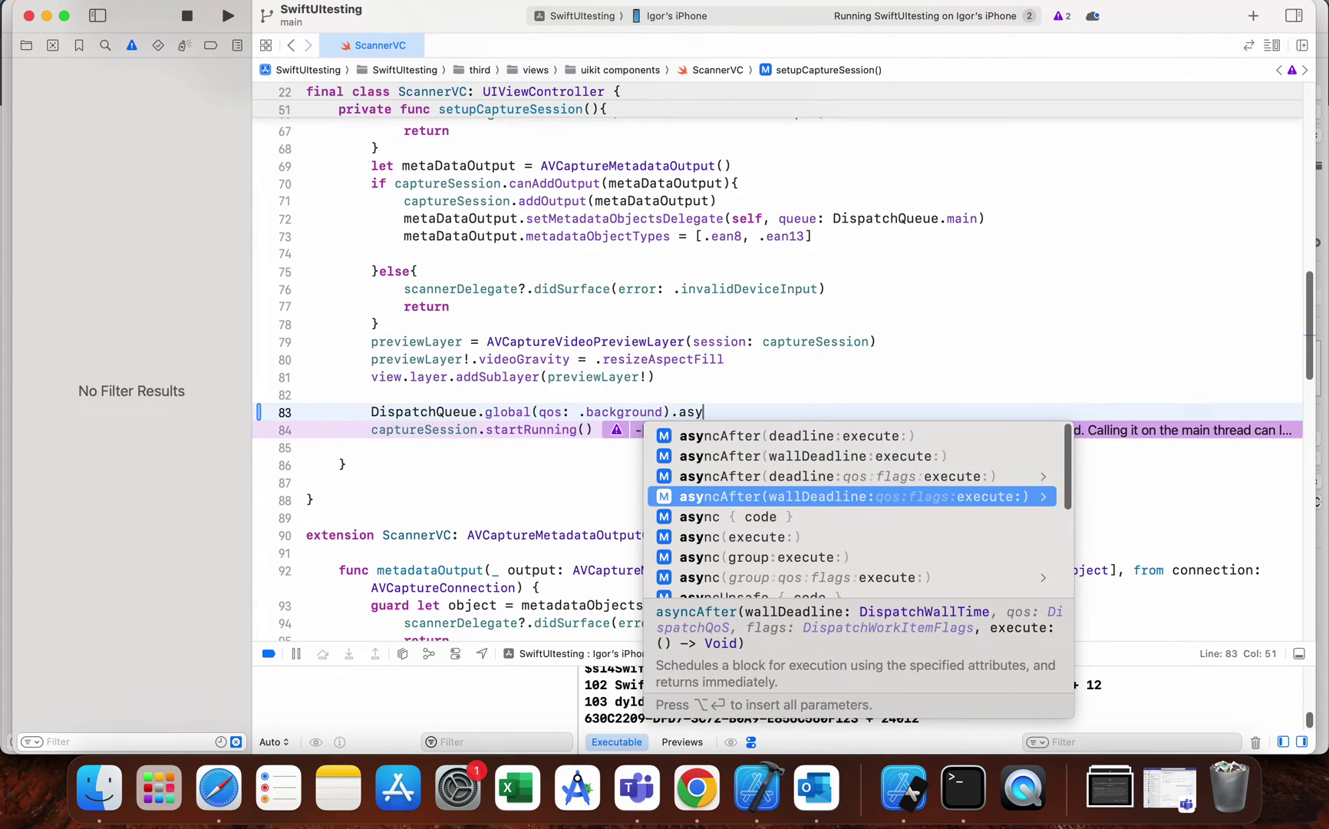
{"action": "key", "text": "Return"}
{"action": "type", "text": "nc {"}
{"action": "key", "text": "Return"}
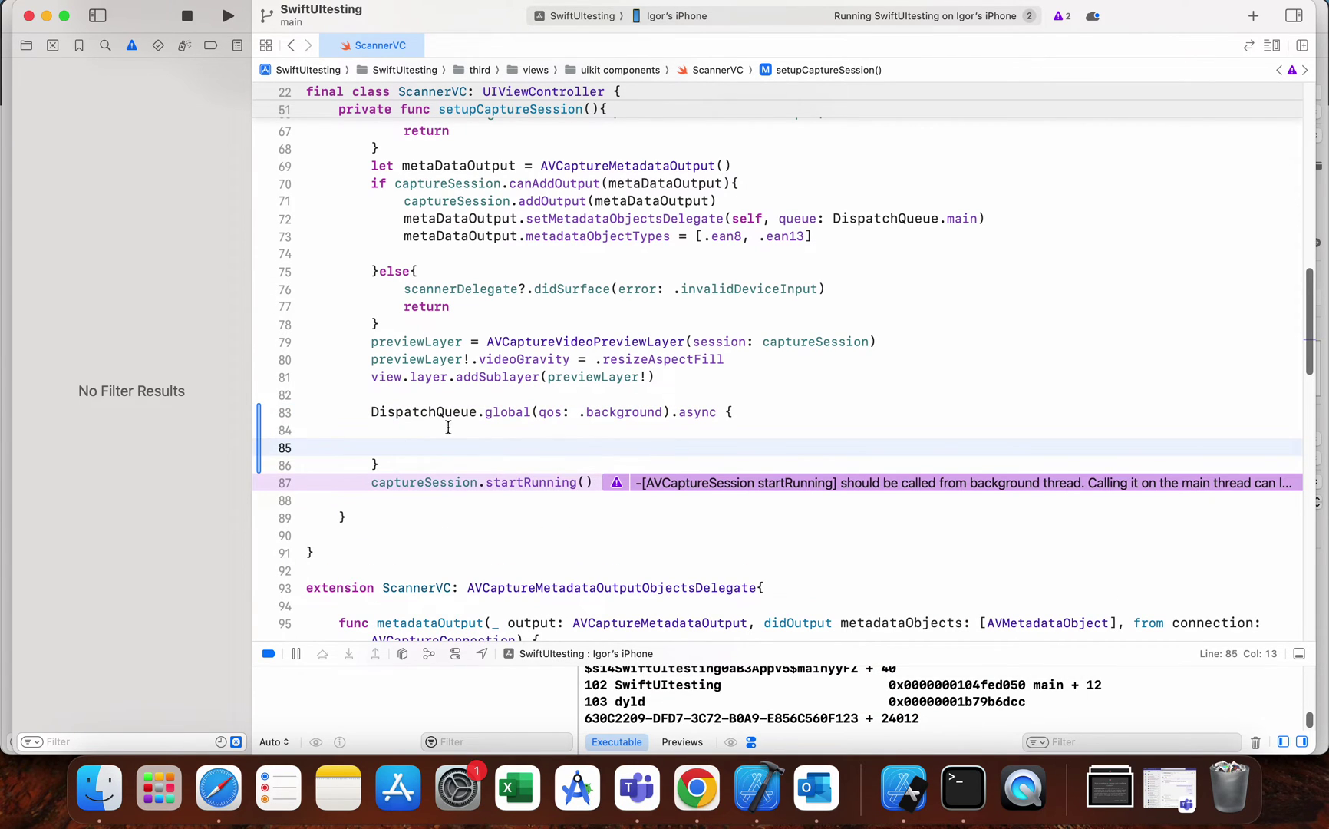
- Move captureSession.startRunning() inside the async closure, remove the extra line, and rebuild
{"action": "mouse_move", "coordinate": [593, 484]}
{"action": "left_mouse_down"}
{"action": "mouse_move", "coordinate": [372, 485]}
{"action": "mouse_move", "coordinate": [392, 432]}
{"action": "left_mouse_up"}
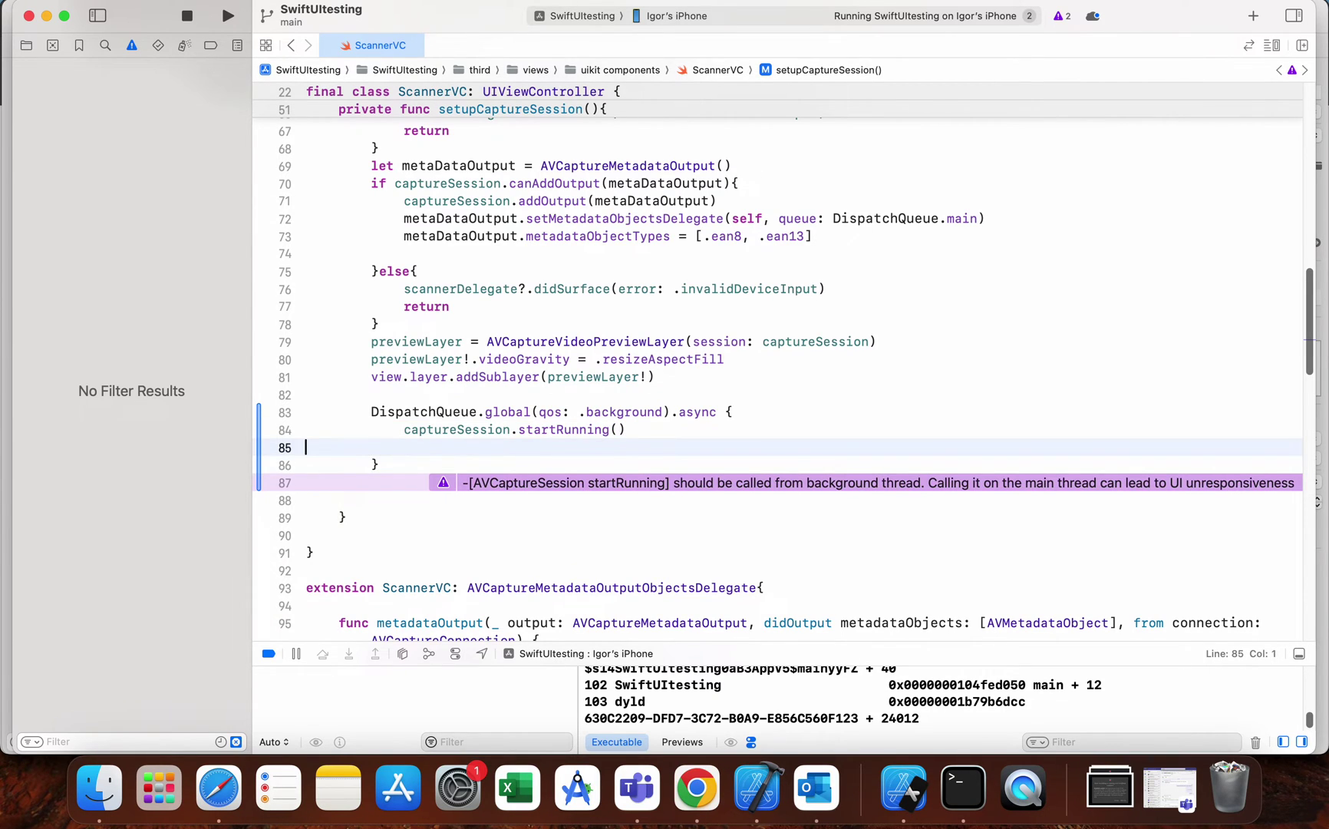
{"action": "key", "text": "BackSpace"}
{"action": "left_click", "coordinate": [226, 16]}
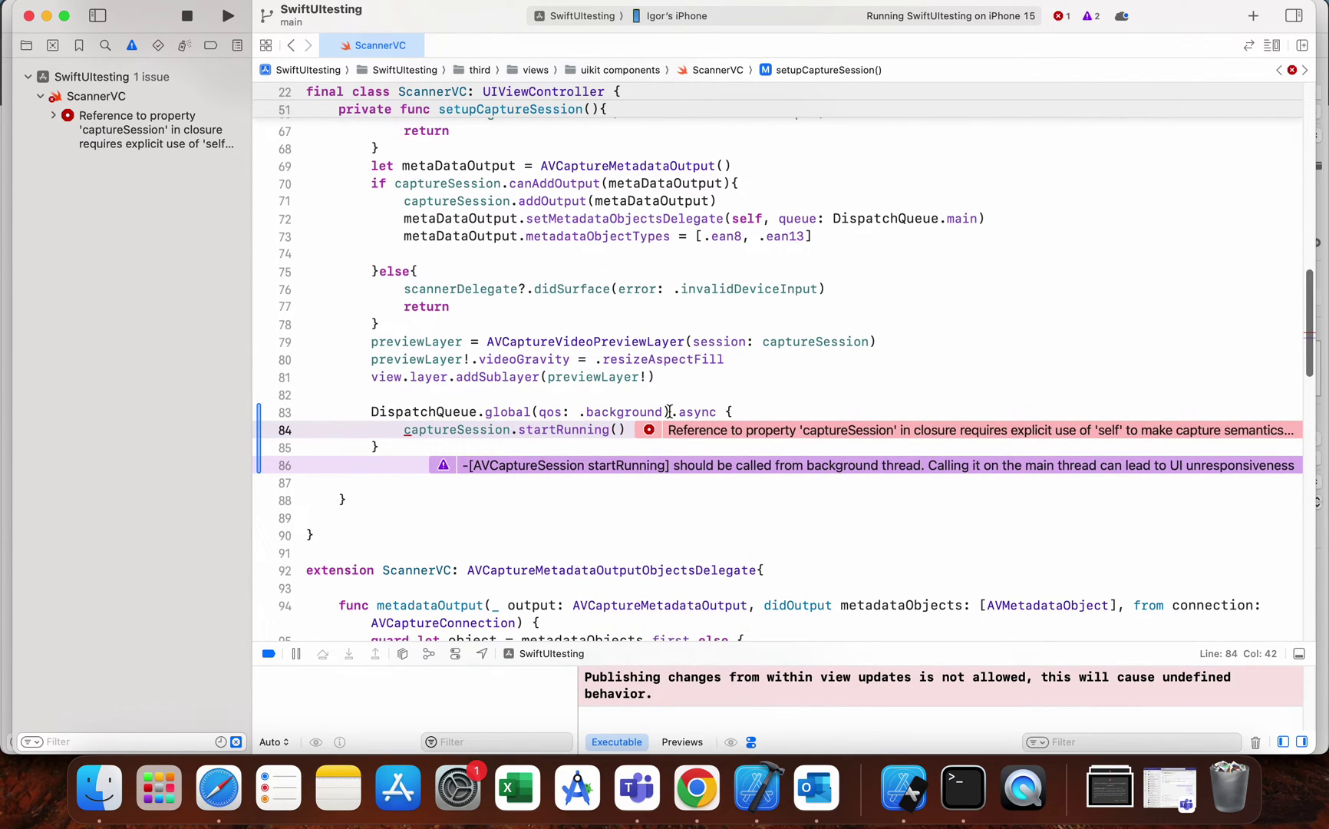
- Change the call to self.captureSession.startRunning() as the fix-it suggests, then rebuild
{"action": "left_click", "coordinate": [650, 430]}
{"action": "left_click", "coordinate": [406, 430]}
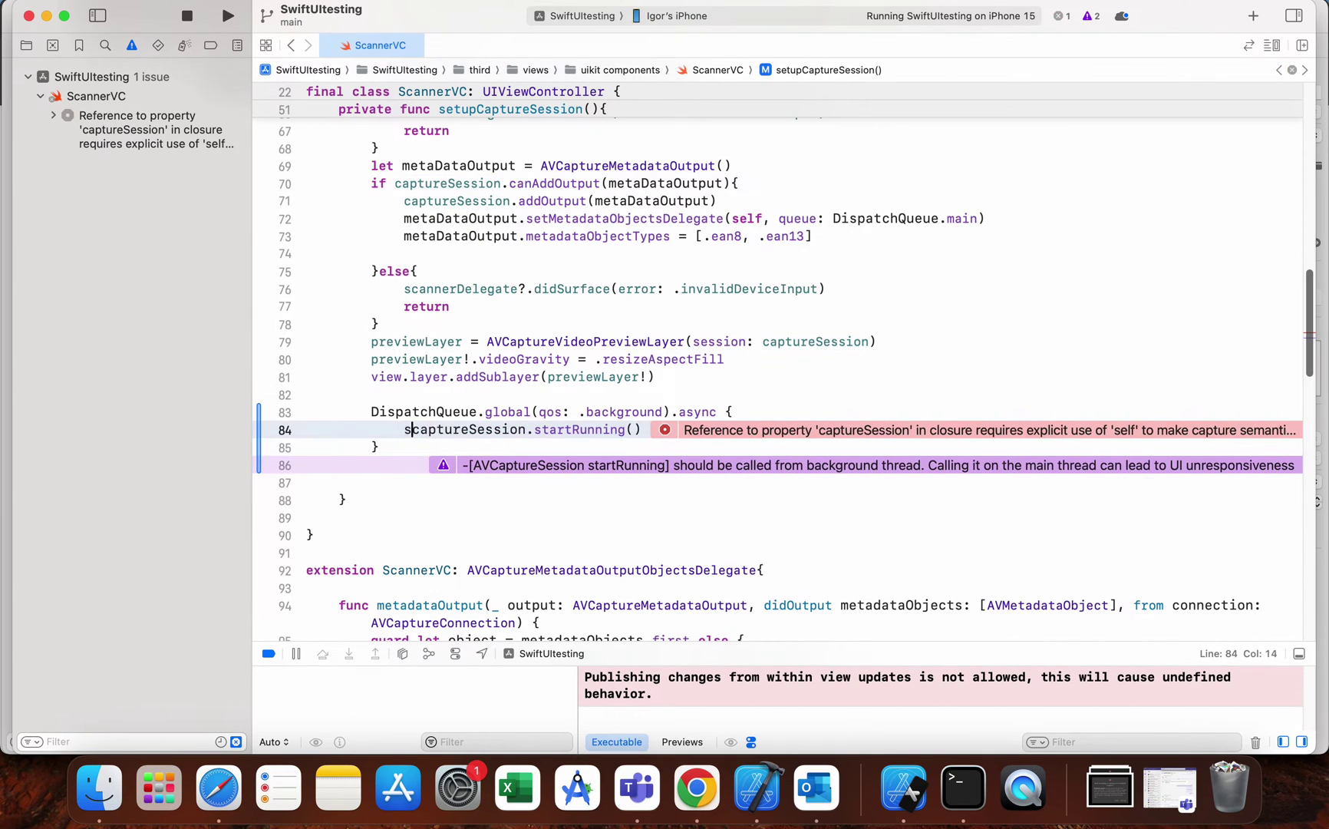
{"action": "type", "text": "self."}
{"action": "left_click", "coordinate": [487, 432]}
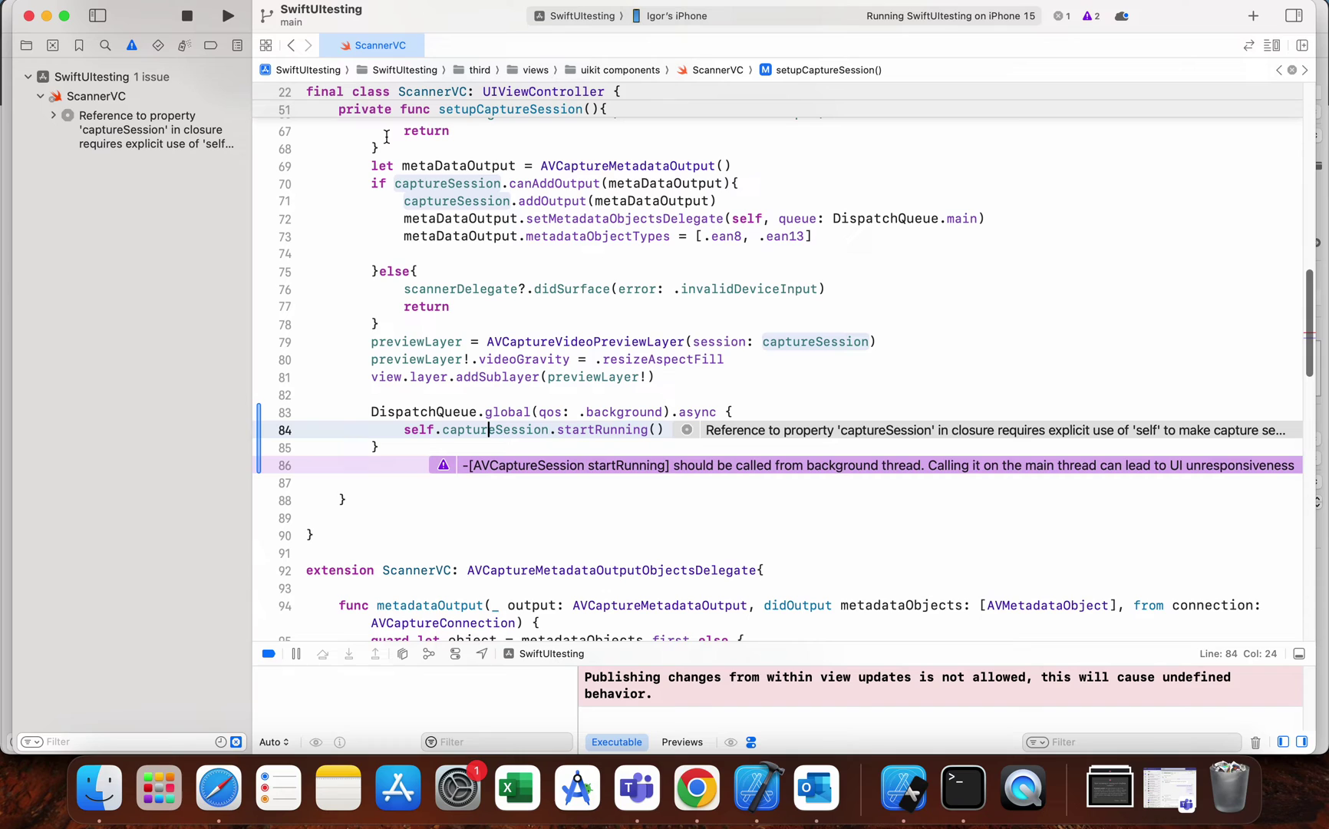
{"action": "left_click", "coordinate": [228, 18]}
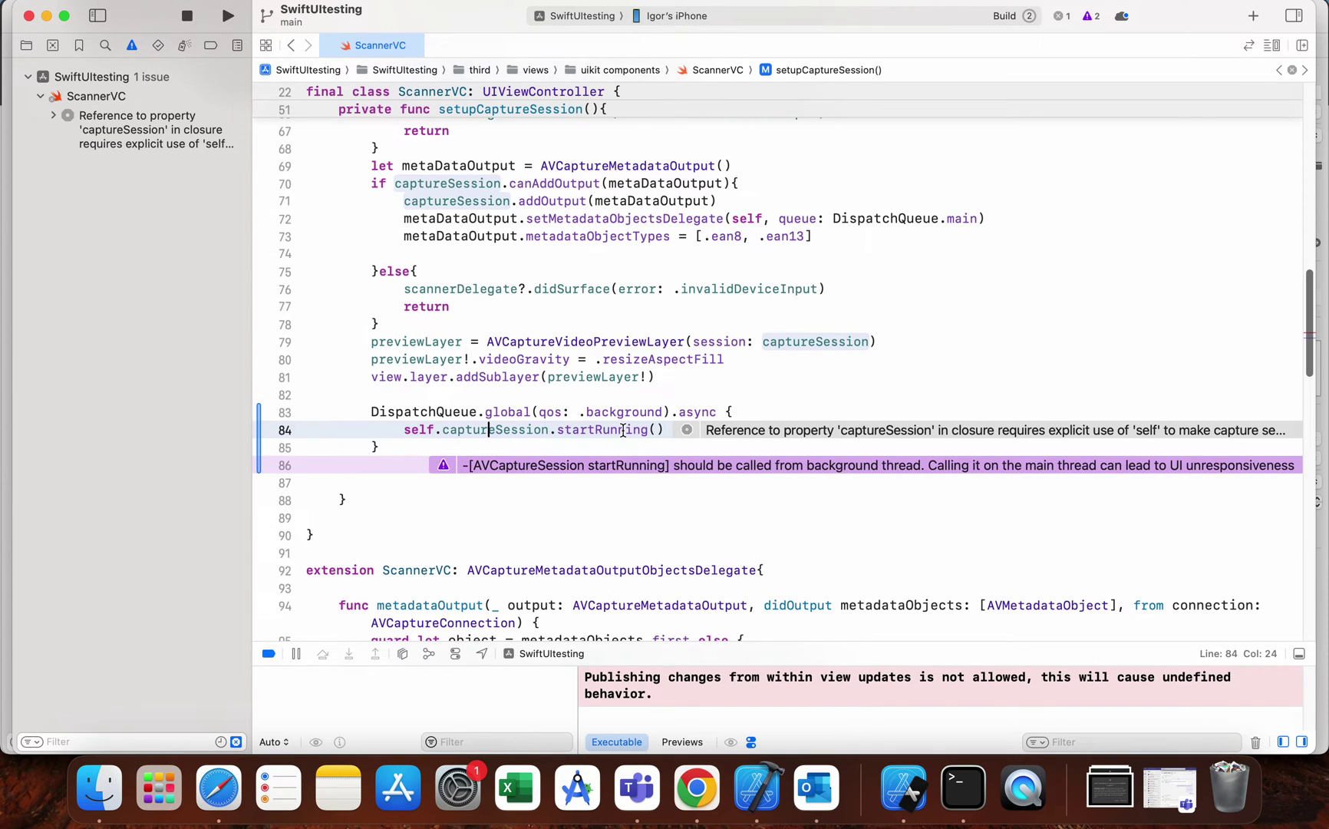